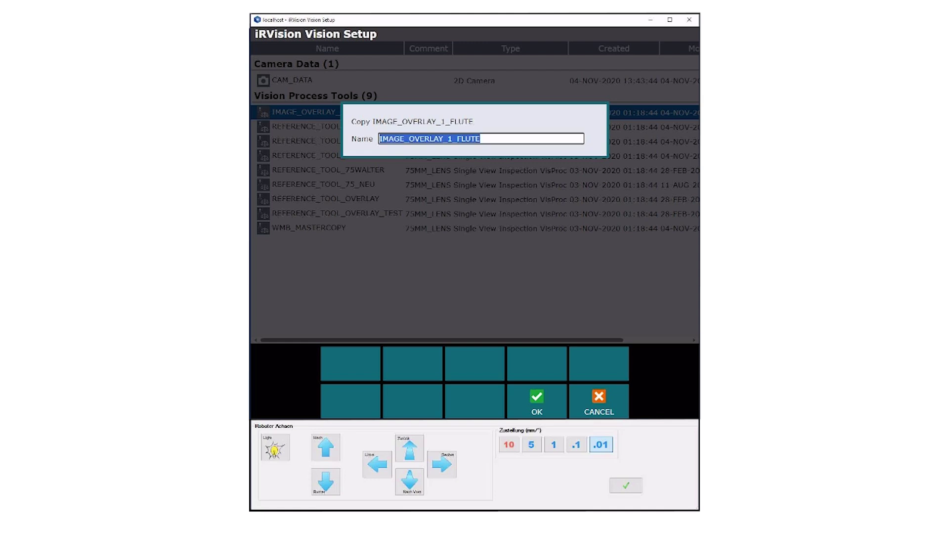
# Step: Copy IMAGE_OVERLAY_1_FLUTE under the name IMAGE_OVERLAY_1_FLUTE_1 by appending _1
pyautogui.press('End')
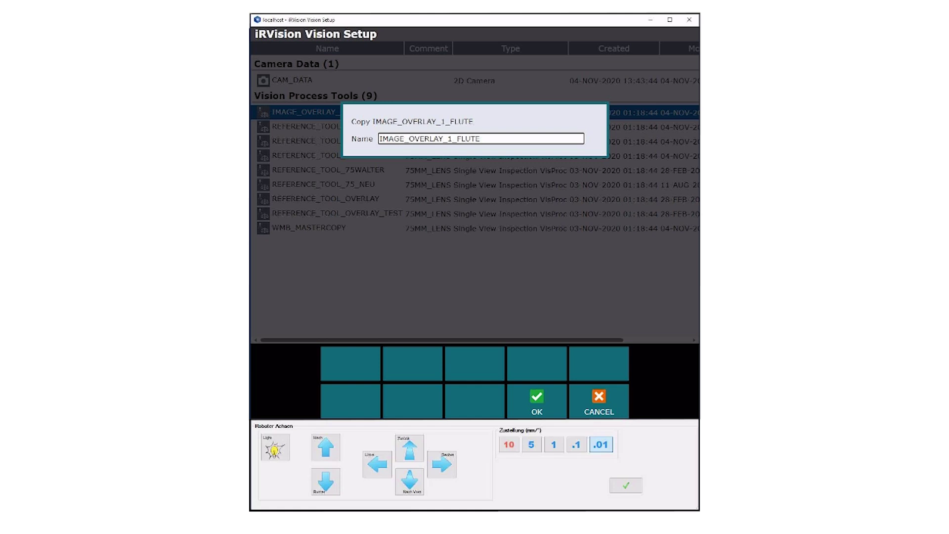
pyautogui.write('_')
pyautogui.write('1')
pyautogui.press('Return')
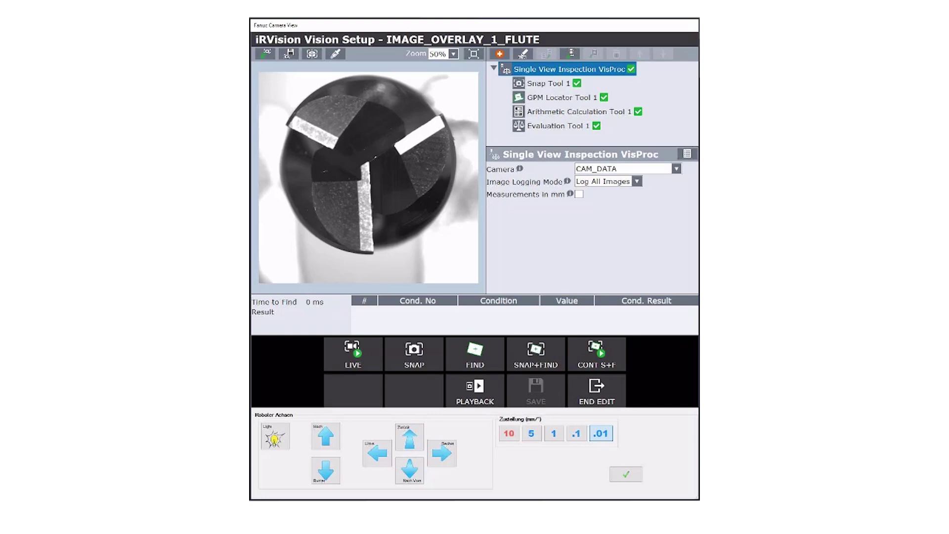
# Step: Raise the bottom edge of the Snap Tool 1 window, giving a 918×1054 image
pyautogui.click(547, 83)
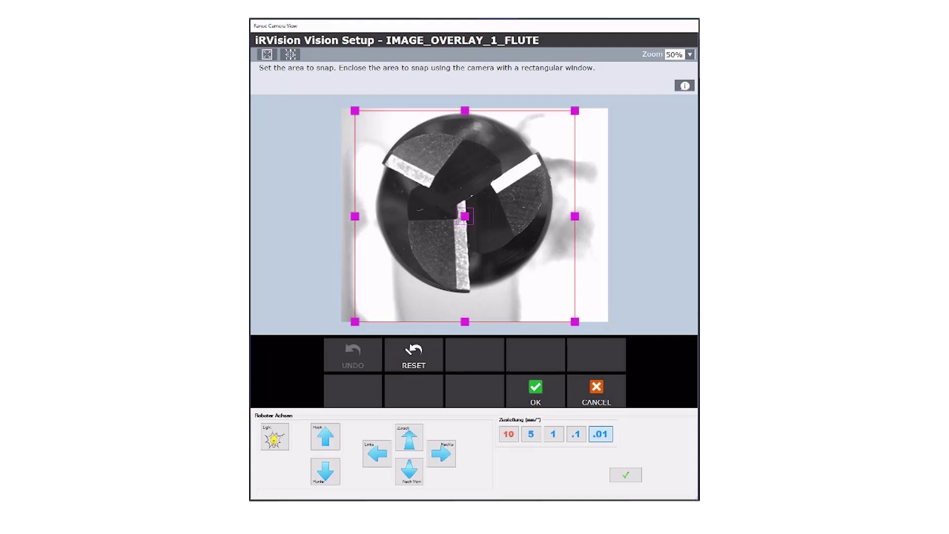
pyautogui.moveTo(464, 321); pyautogui.dragTo(464, 303)
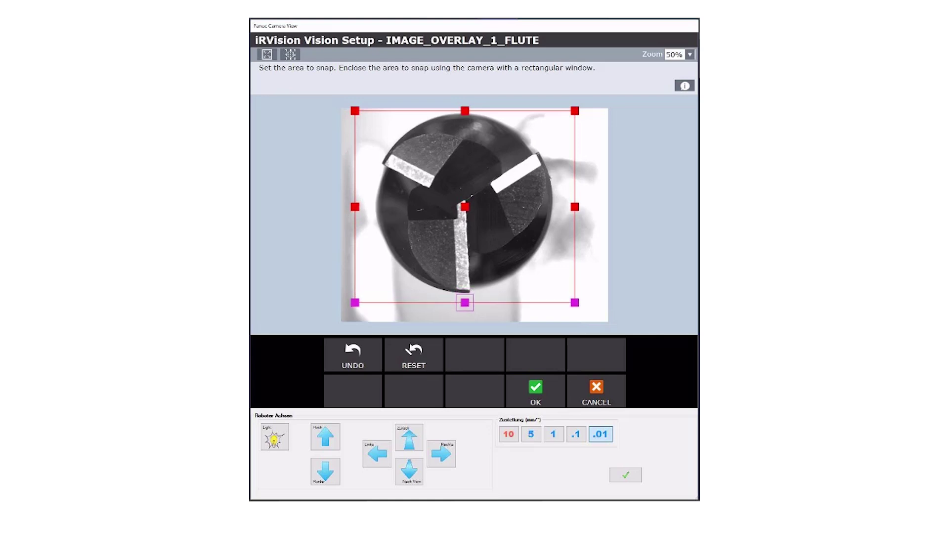
pyautogui.click(535, 391)
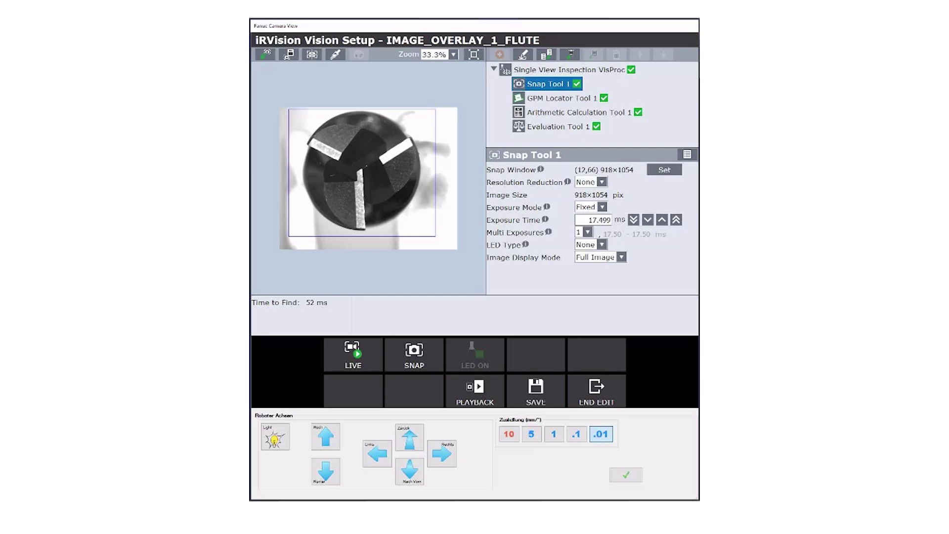
# Step: Set the snap exposure time to 24.747 ms and save the vision process
pyautogui.click(663, 220)
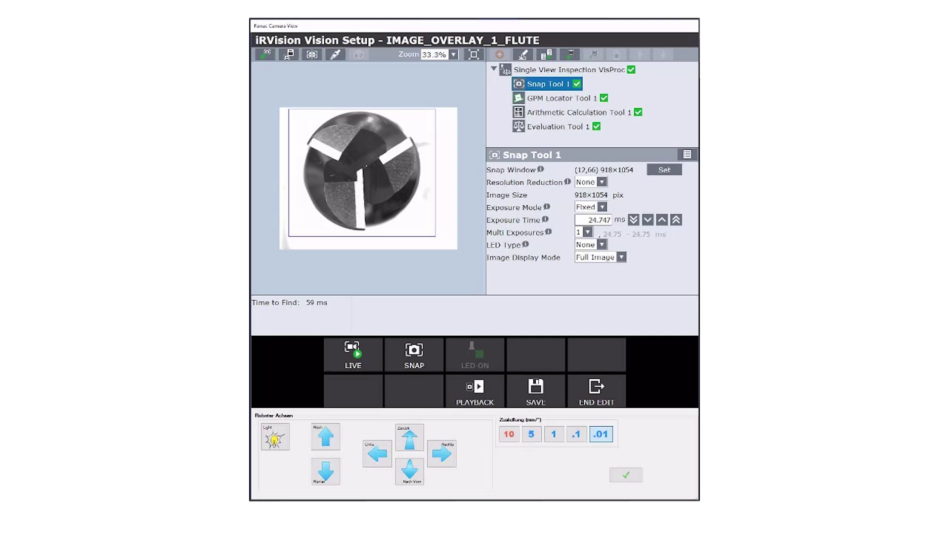
pyautogui.click(662, 219)
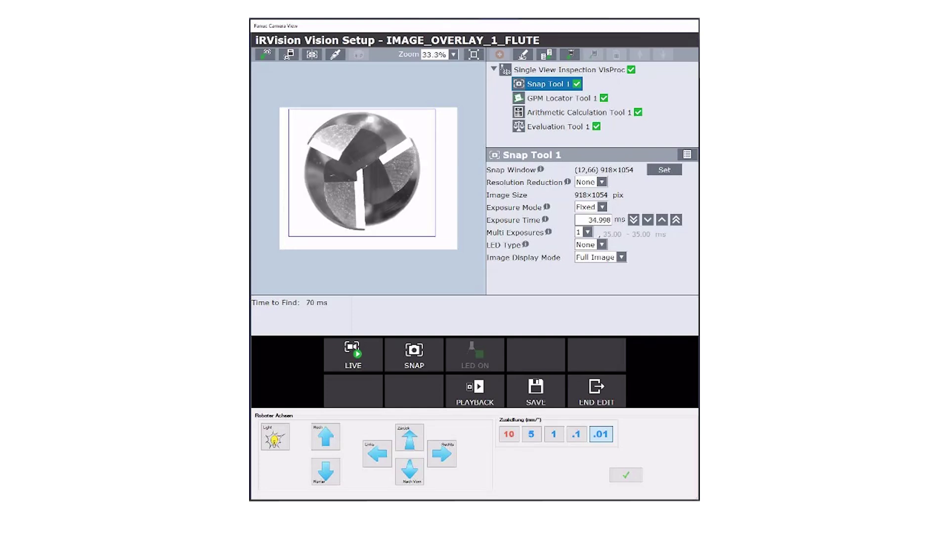
pyautogui.click(647, 220)
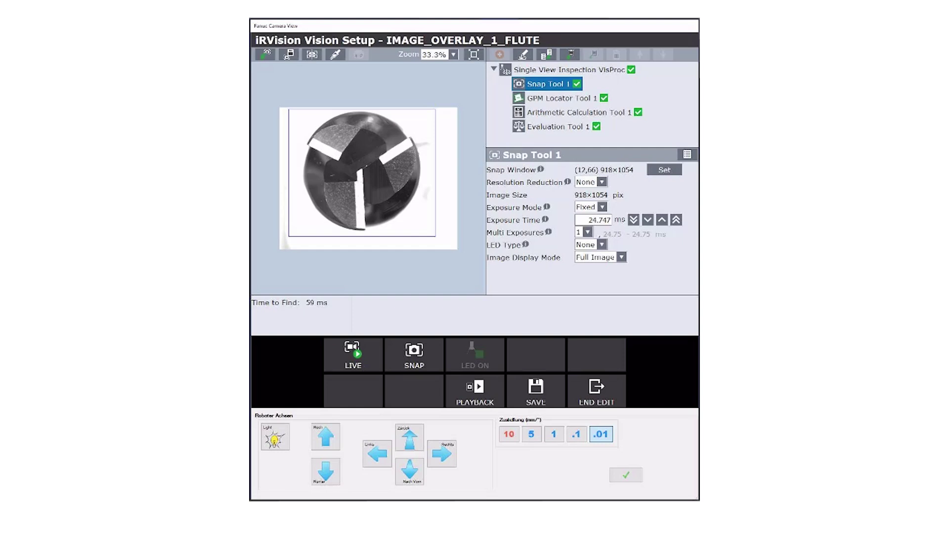
pyautogui.click(536, 391)
pyautogui.click(561, 98)
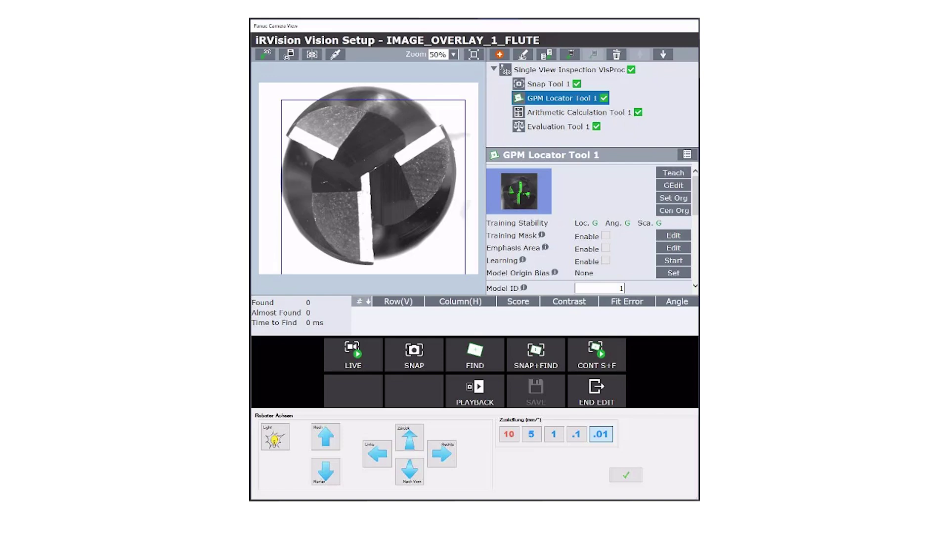
# Step: Reteach the GPM Locator Tool 1 model with its area fitted to the full image
pyautogui.click(673, 172)
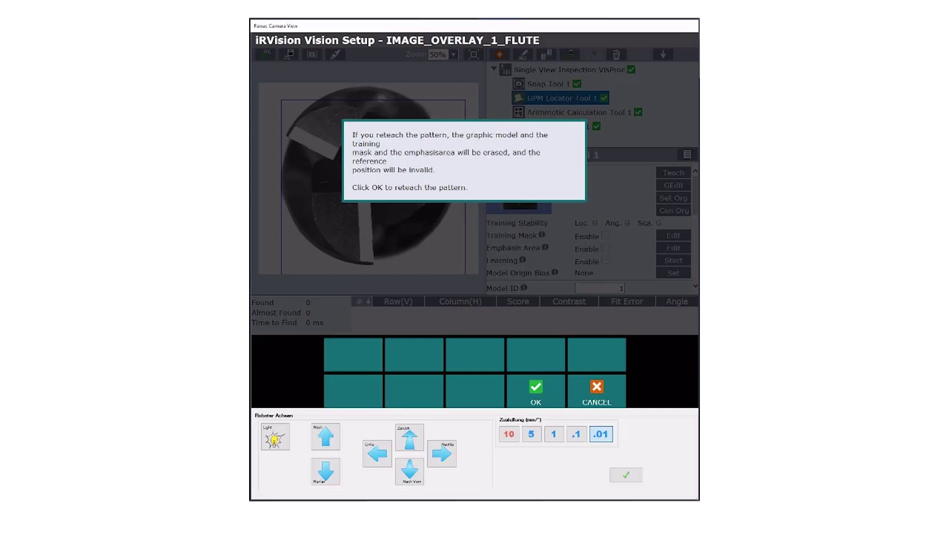
pyautogui.click(535, 391)
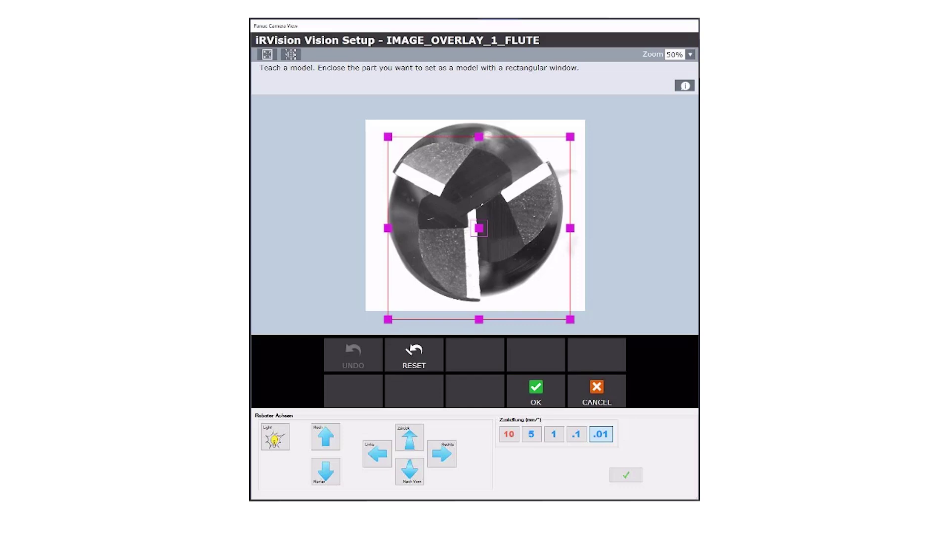
pyautogui.click(415, 355)
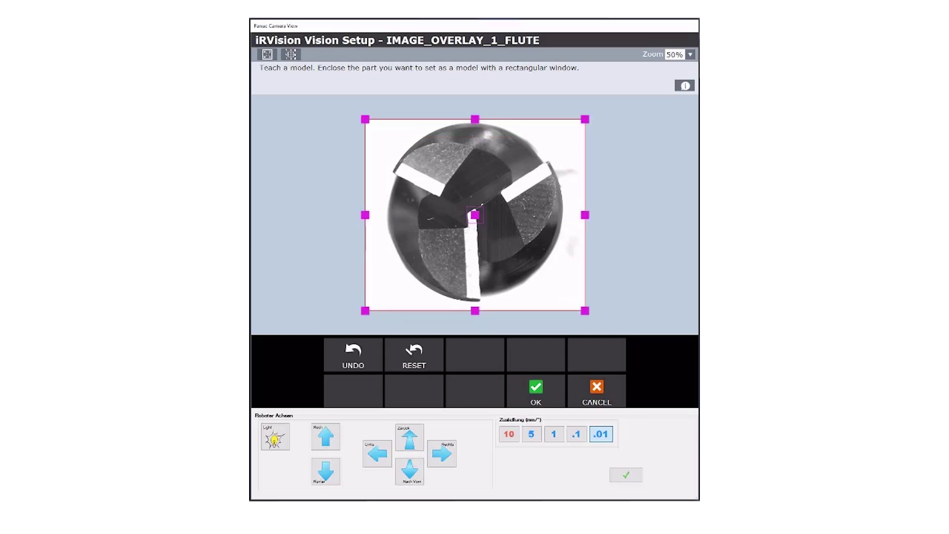
pyautogui.click(535, 392)
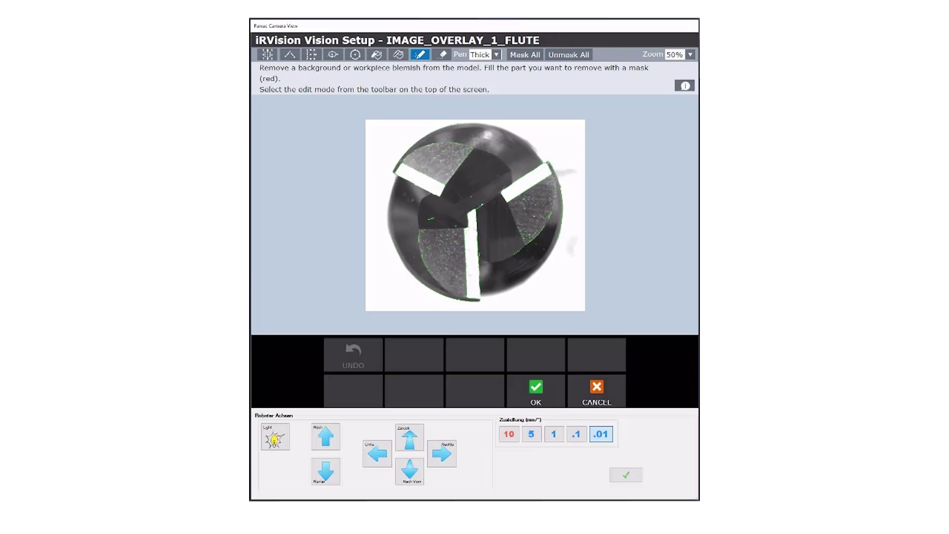
# Step: Mask the whole training image, then unmask a strip along the long central flute edge
pyautogui.click(525, 54)
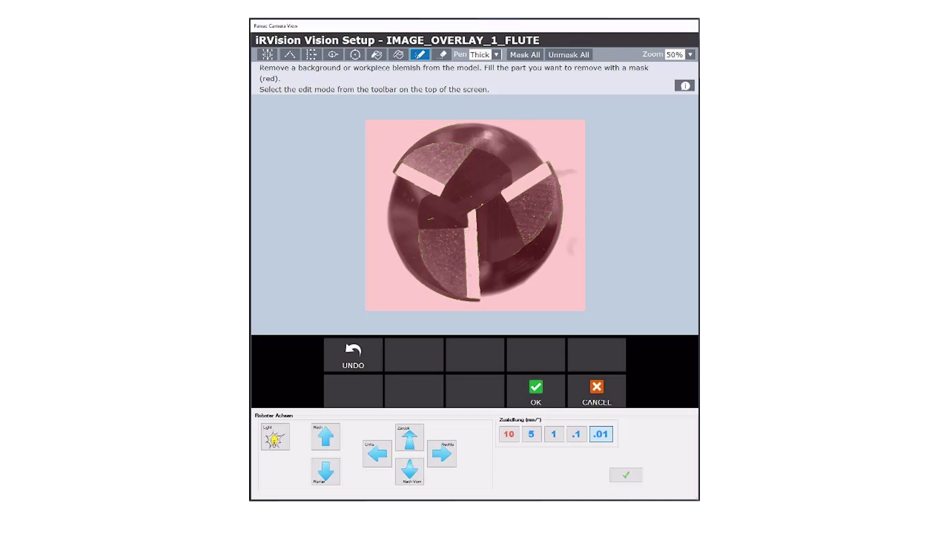
pyautogui.click(441, 53)
pyautogui.moveTo(477, 205)
pyautogui.mouseDown()
pyautogui.moveTo(480, 303)
pyautogui.moveTo(465, 241)
pyautogui.mouseUp()
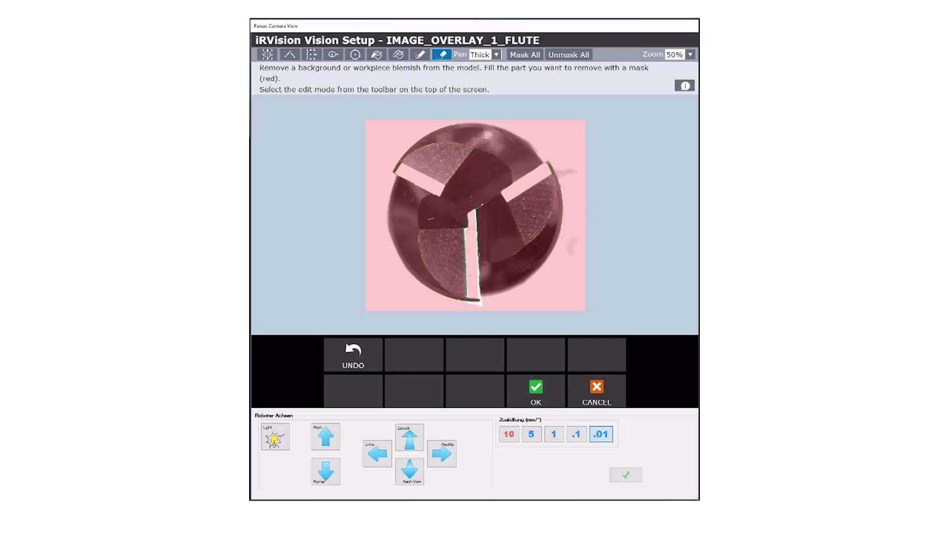
pyautogui.moveTo(469, 208); pyautogui.dragTo(471, 225)
pyautogui.click(535, 391)
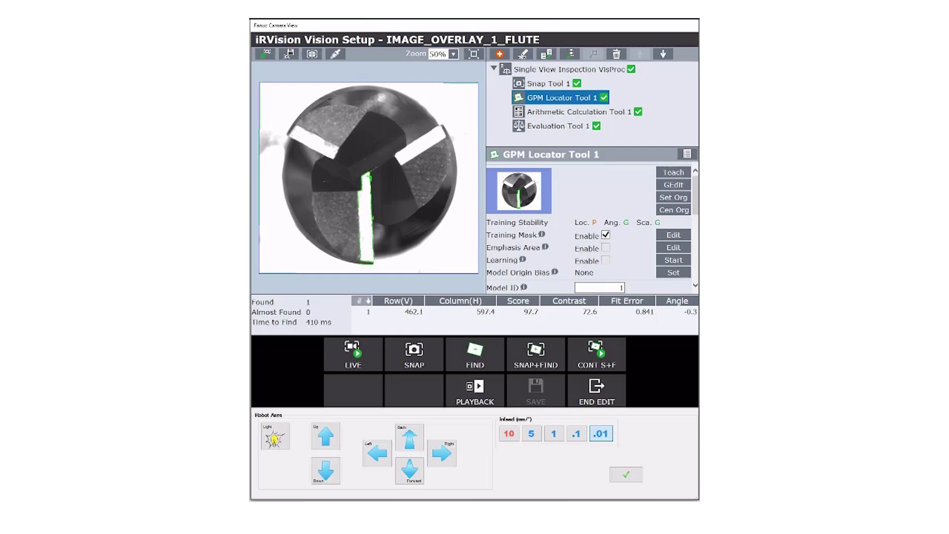
# Step: Run SNAP+FIND on Single View Inspection VisProc, getting PASS in 468 ms
pyautogui.click(549, 84)
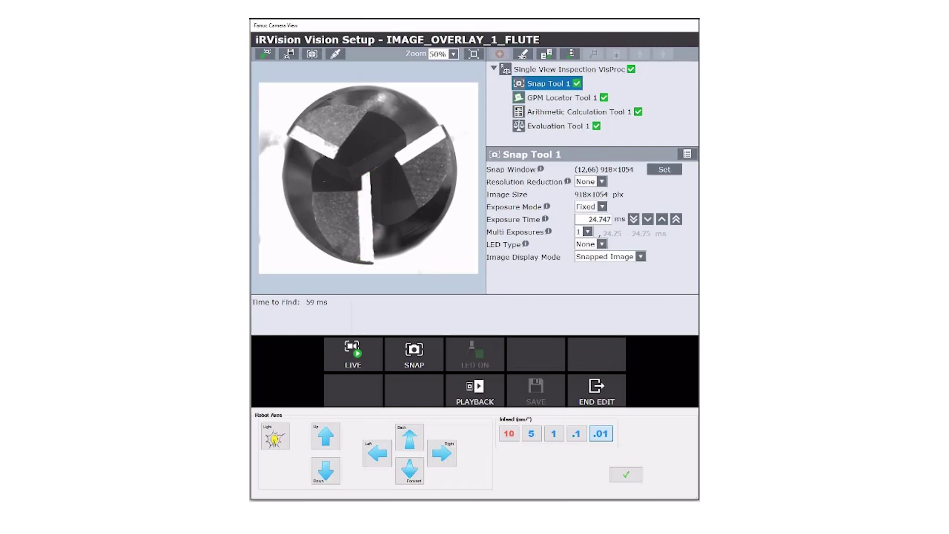
pyautogui.click(570, 69)
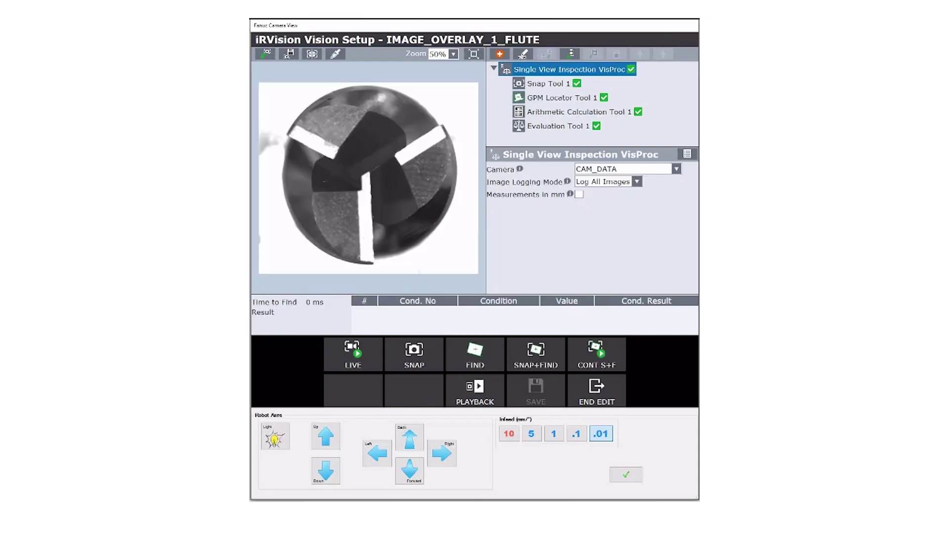
pyautogui.click(536, 355)
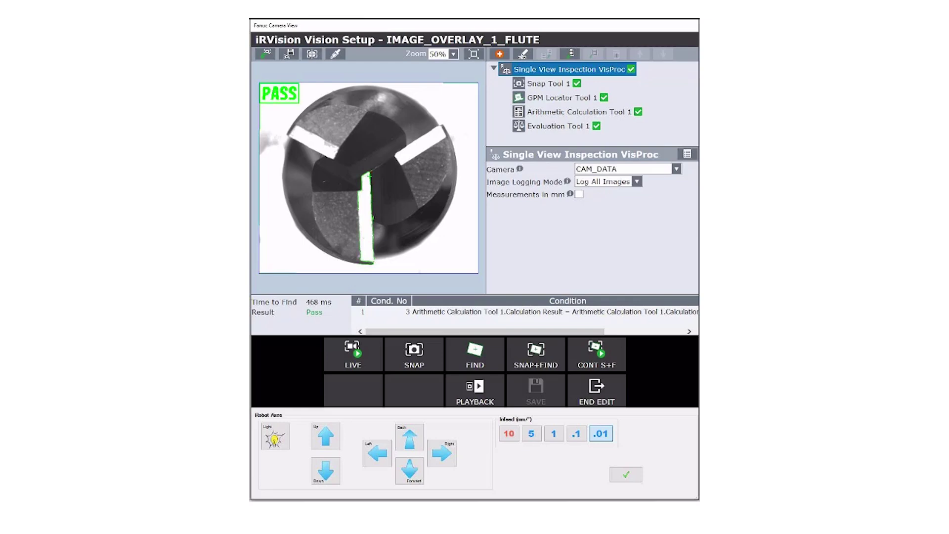
# Step: Show Arithmetic Calculation Tool 1, which adds constant -90 to the GPM Locator angle
pyautogui.click(579, 111)
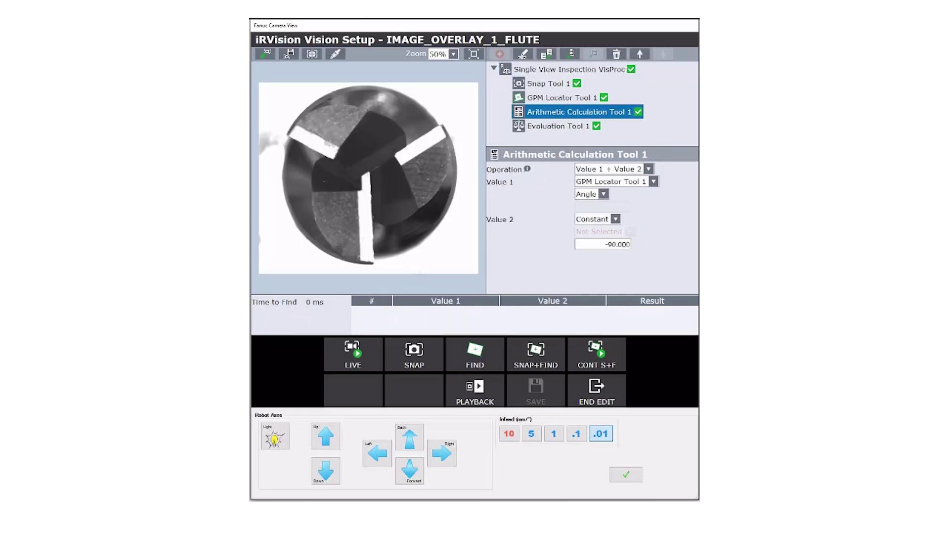